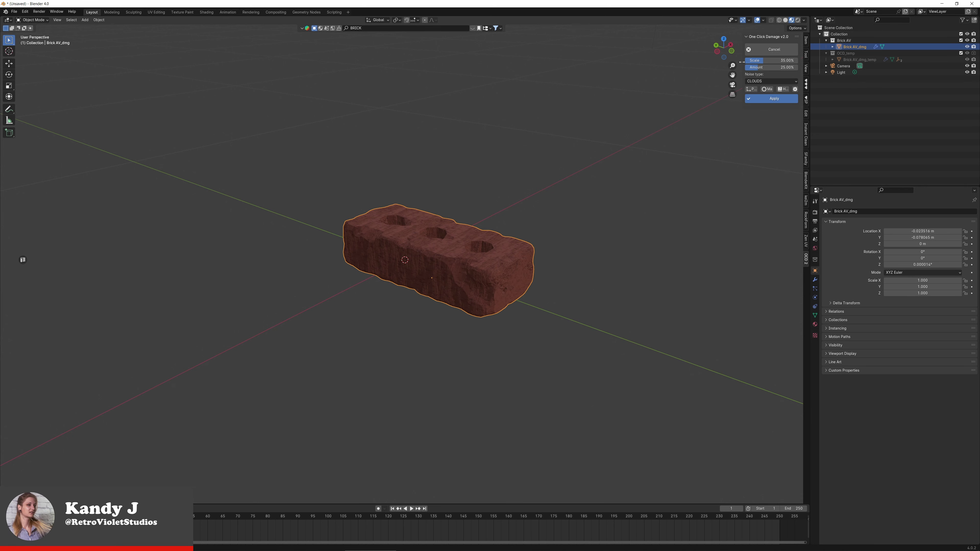
Lower the brick's damage to about 16%, damage the clay disc, and start a narrow wall crack
drag(770, 67, 759, 67)
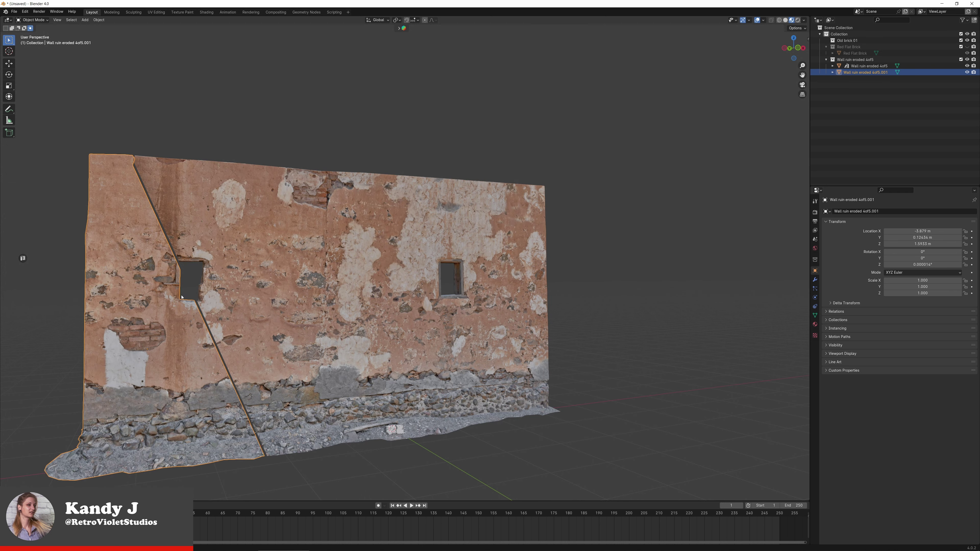
key(ctrl+shift+c)
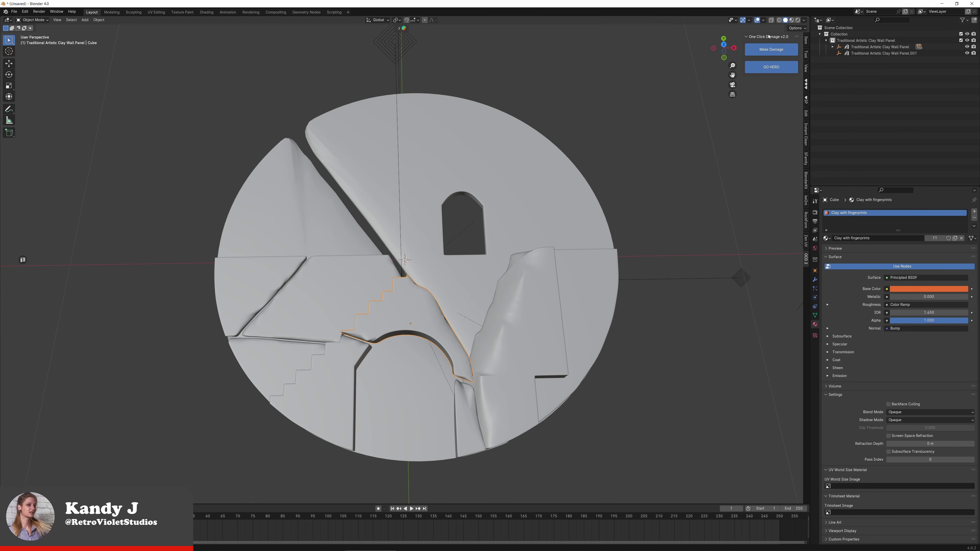
click(772, 49)
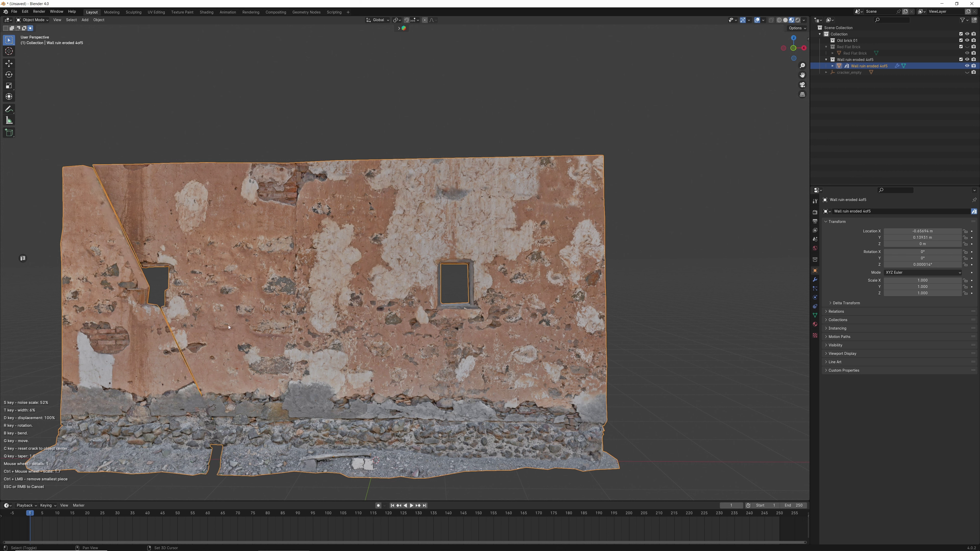
key(t)
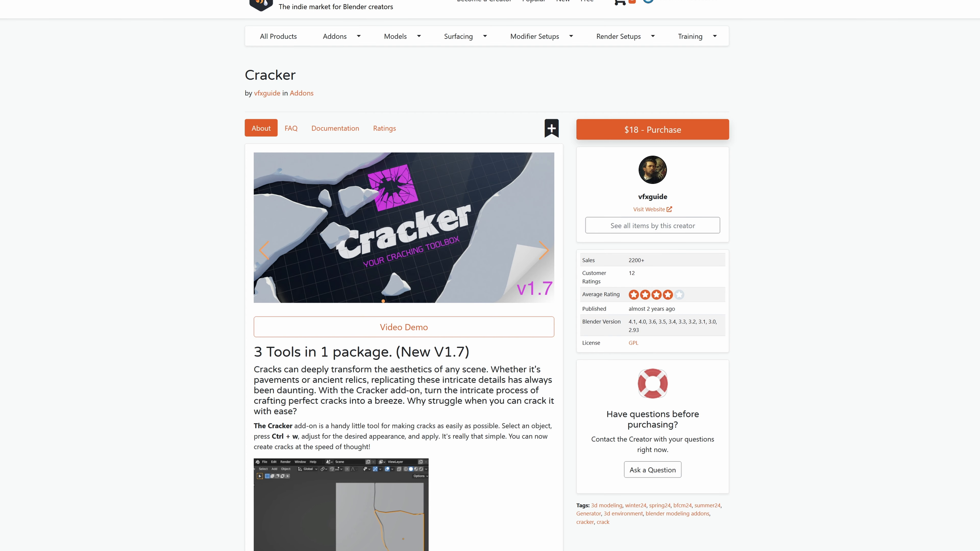
Scroll down through the Cracker add-on's description on Blender Market
scroll(490, 276, down, 2)
scroll(403, 275, down, 20)
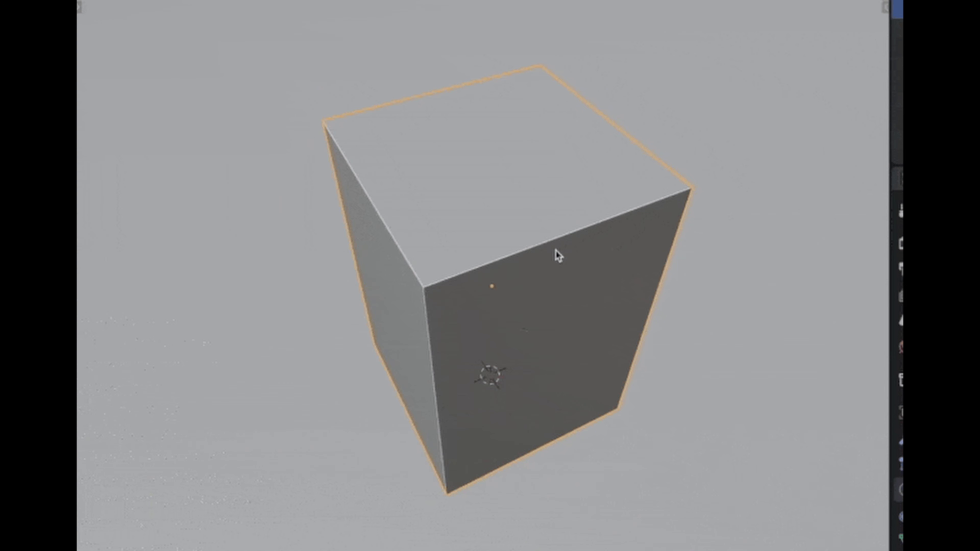
Split the cube in two, slide the wall piece along X, and begin a new wall crack
key(ctrl+w)
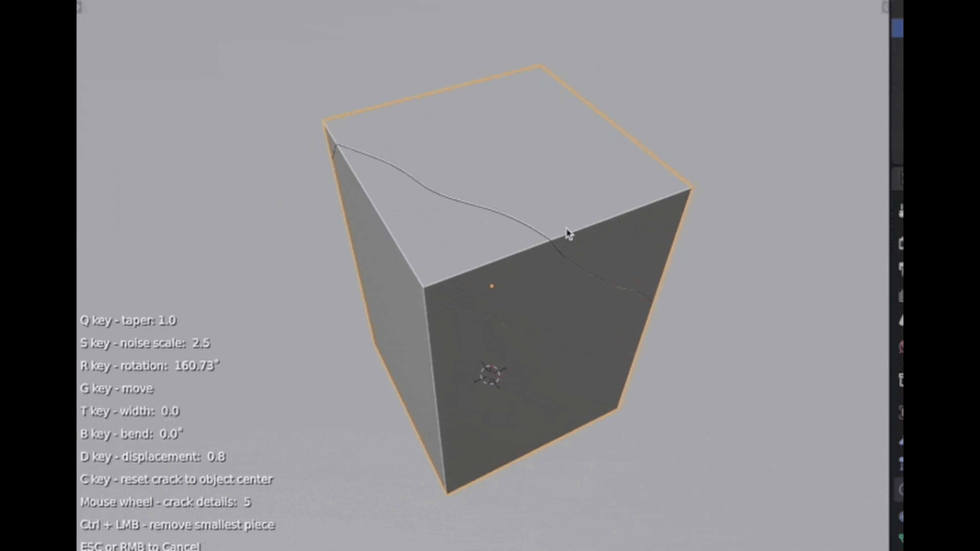
click(565, 227)
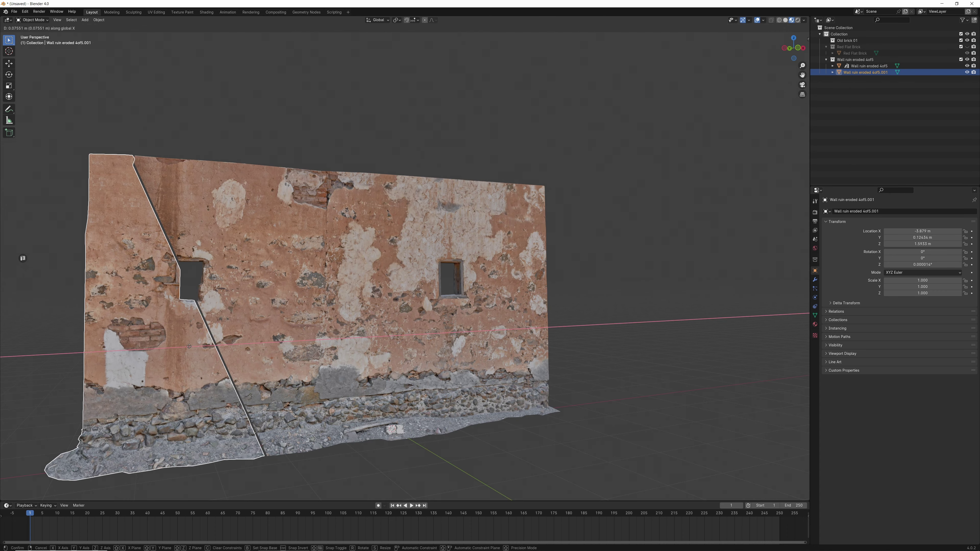
click(189, 346)
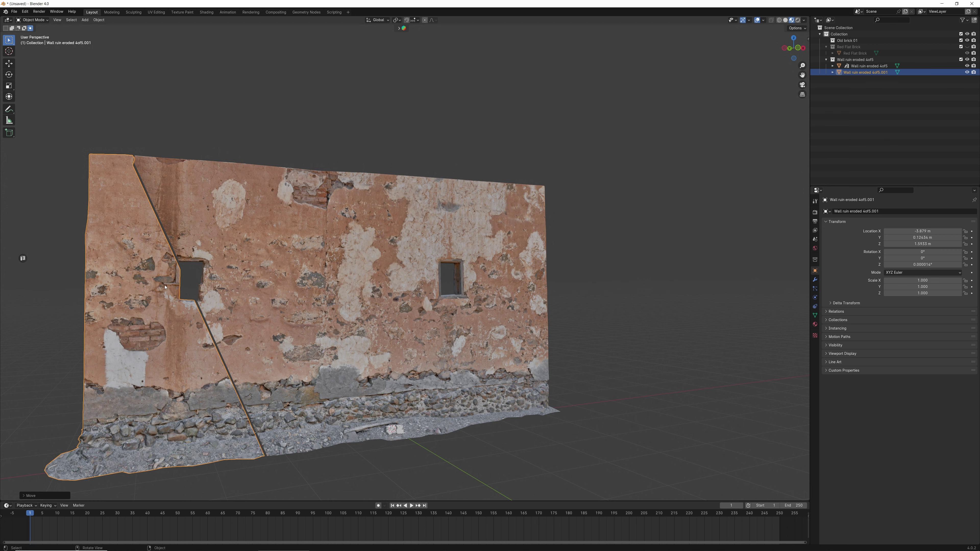
key(ctrl+shift+c)
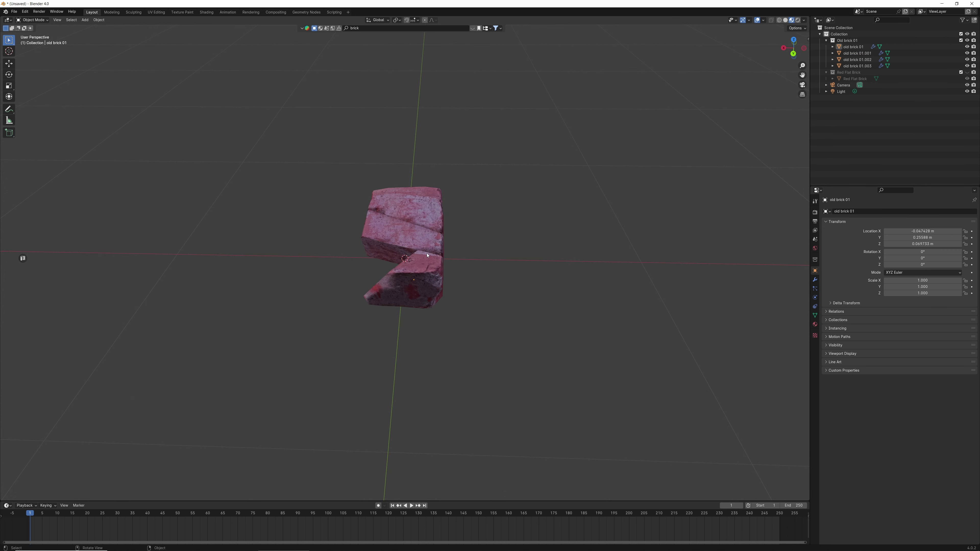
Crack old brick 01 with Cracker and remove its smaller piece
middle_drag(300, 340, 385, 270)
click(420, 250)
key(ctrl+shift+c)
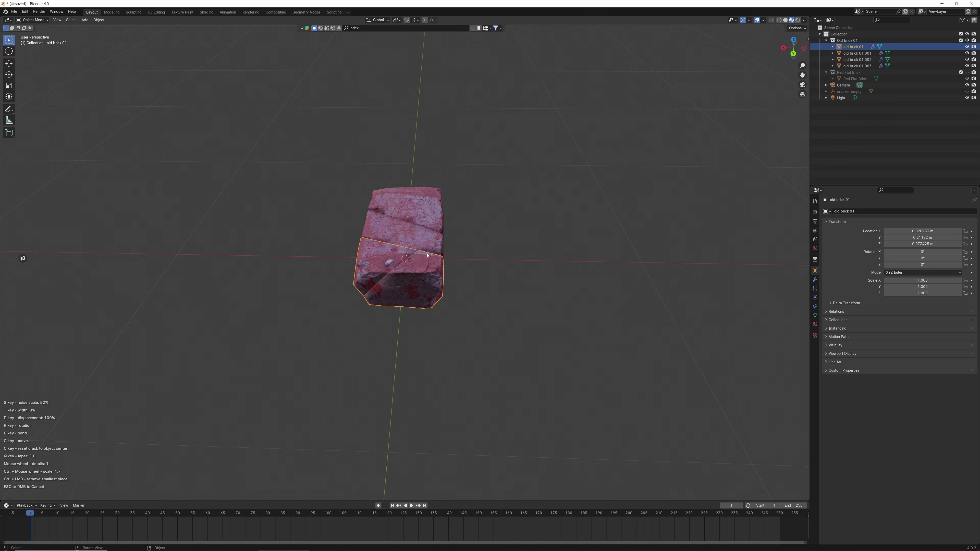
ctrl+click(427, 255)
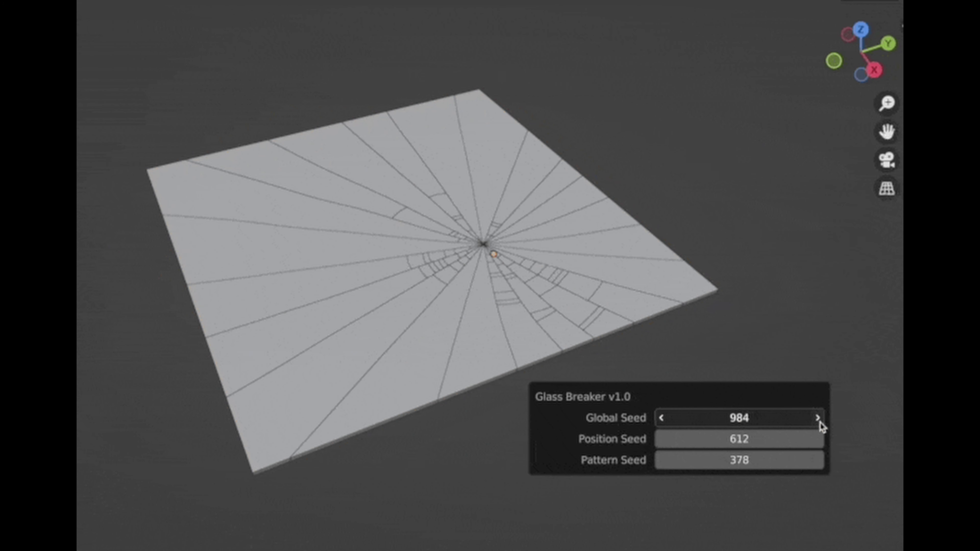
Raise the Global Seed twice, increase the noise scale, and start a curved crack across the cube
click(818, 417)
click(818, 418)
click(817, 418)
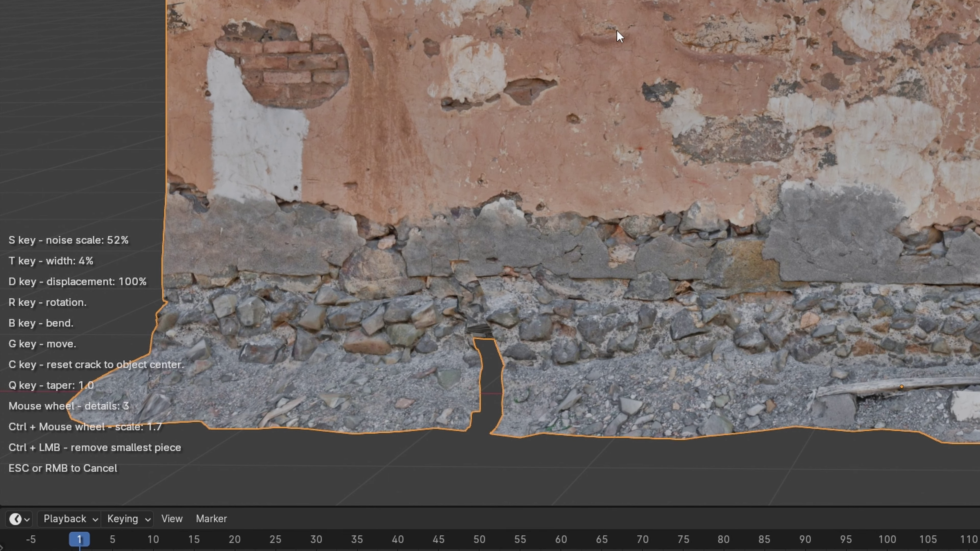
key(s)
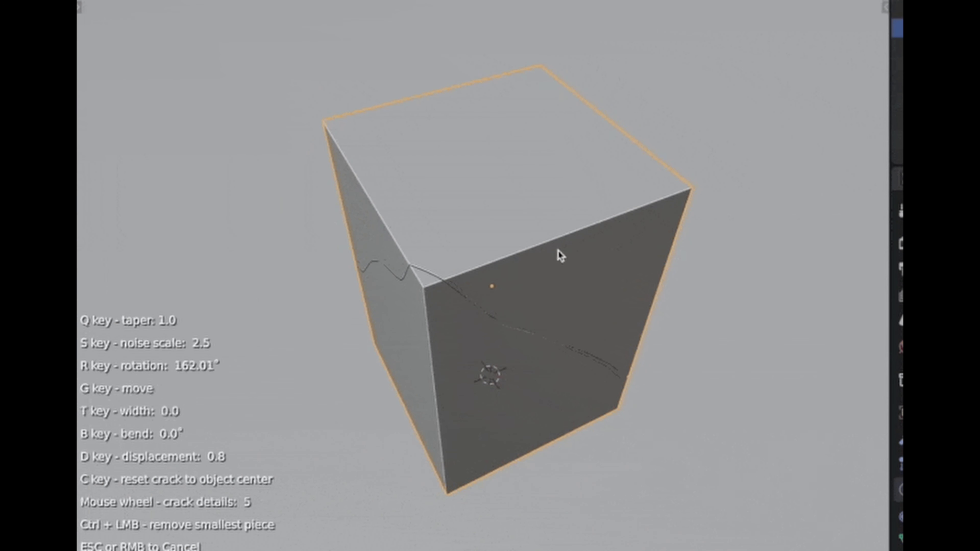
click(566, 226)
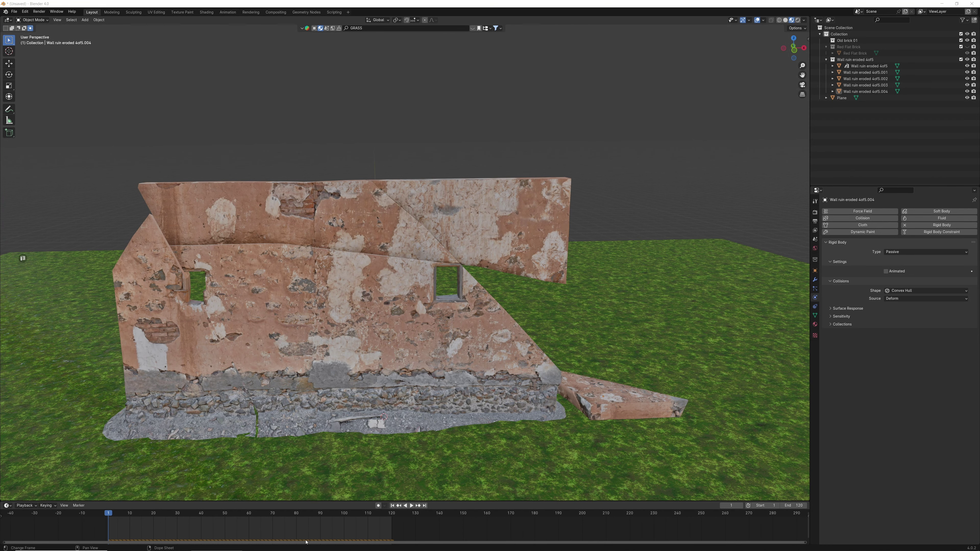
Tune crack rotation, width and displacement until the brick splits, then select Wall ruin eroded 4of5
scroll(305, 542, up, 3)
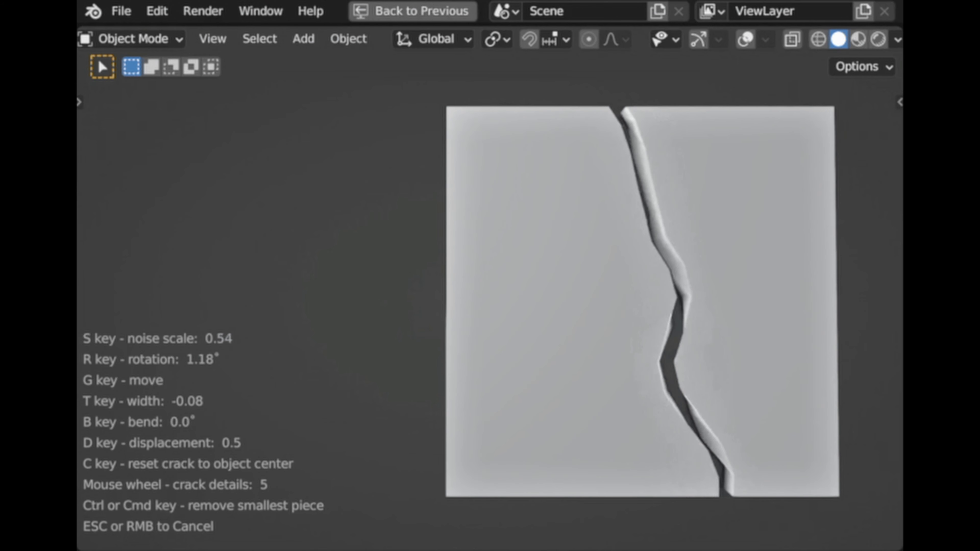
key(r)
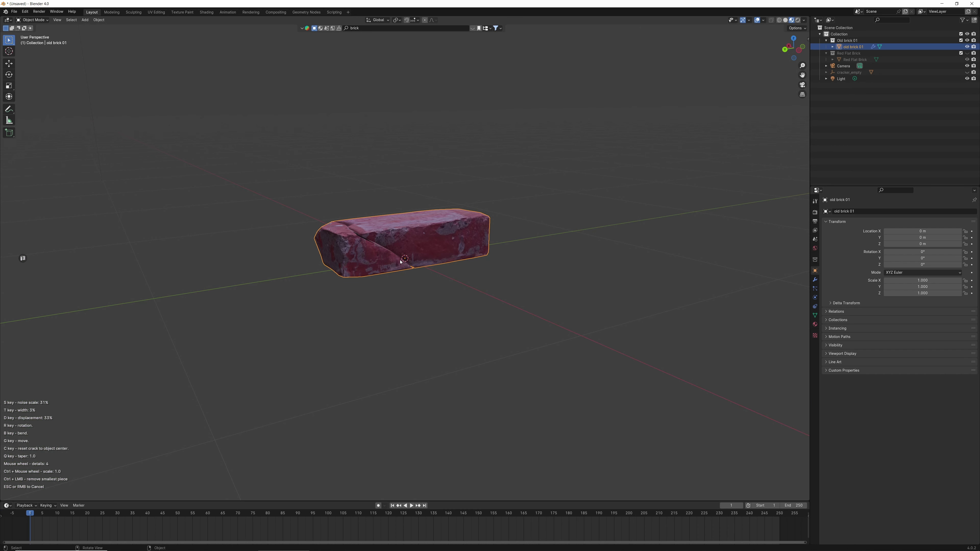
key(t)
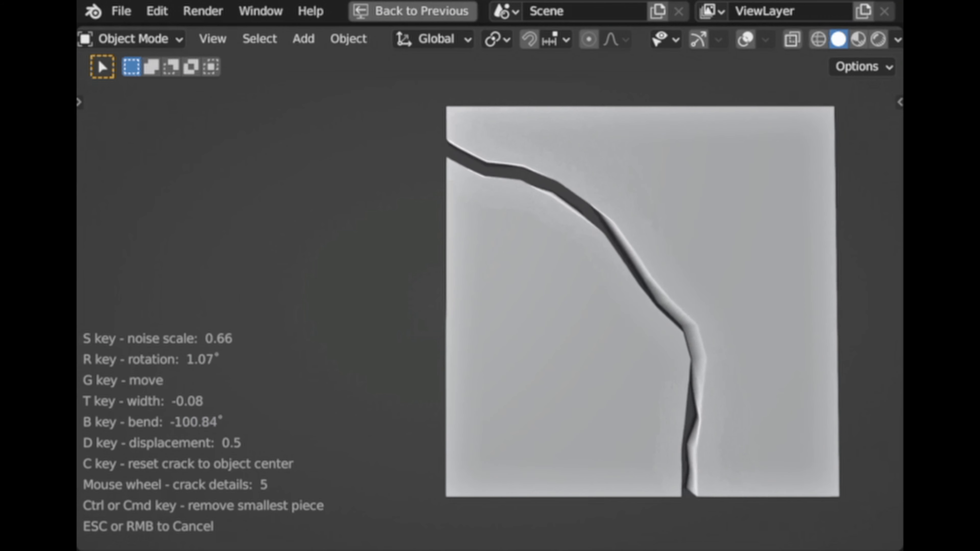
key(d)
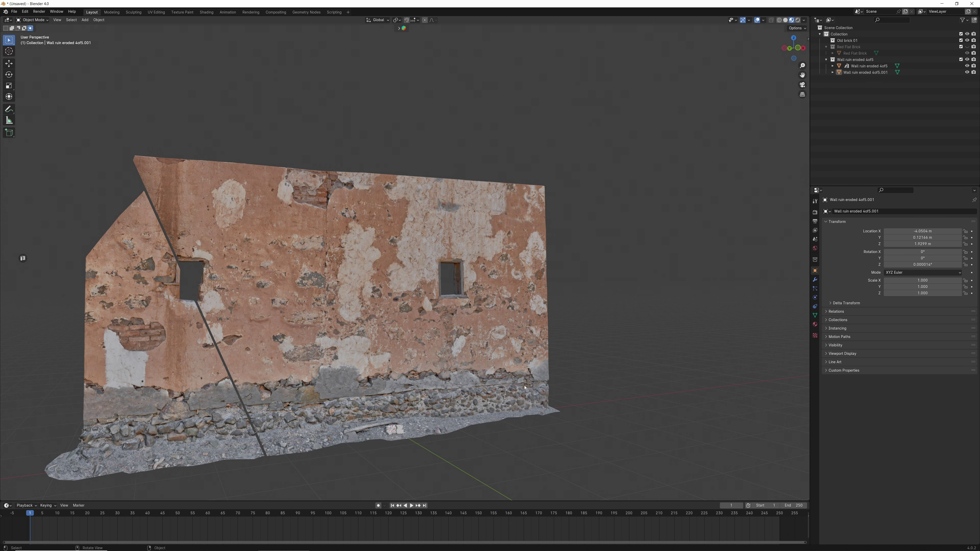
click(146, 170)
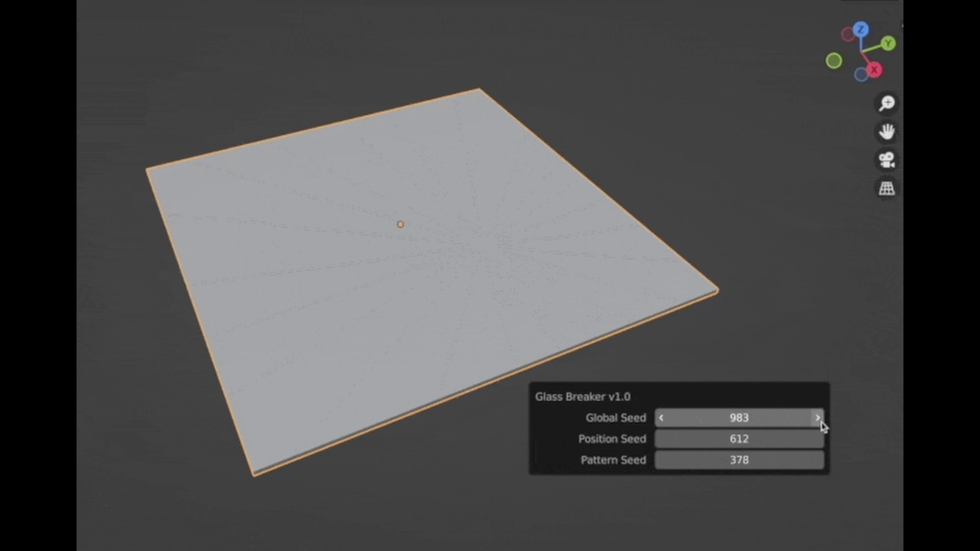
Raise the Global Seed to 987 and the Position Seed to 613
click(819, 420)
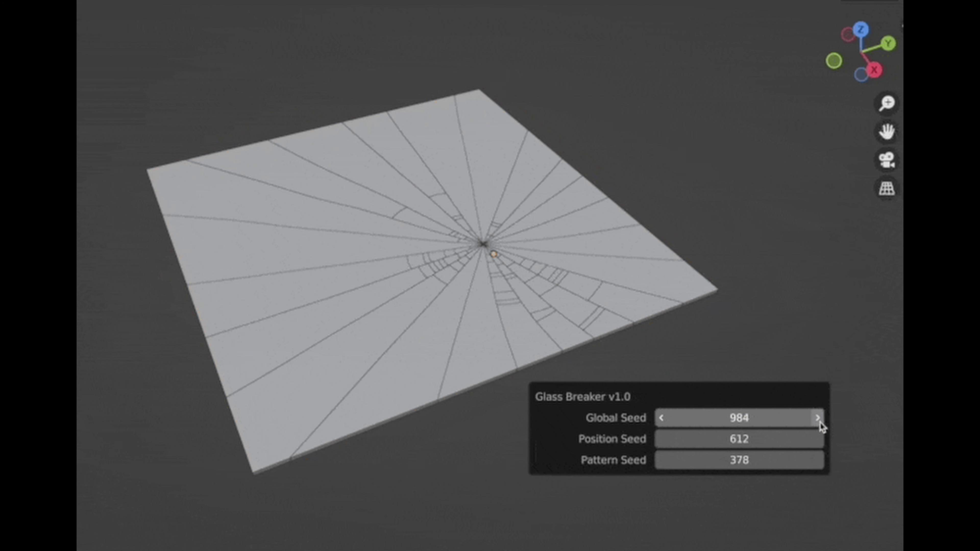
click(819, 420)
click(818, 420)
click(819, 420)
click(819, 440)
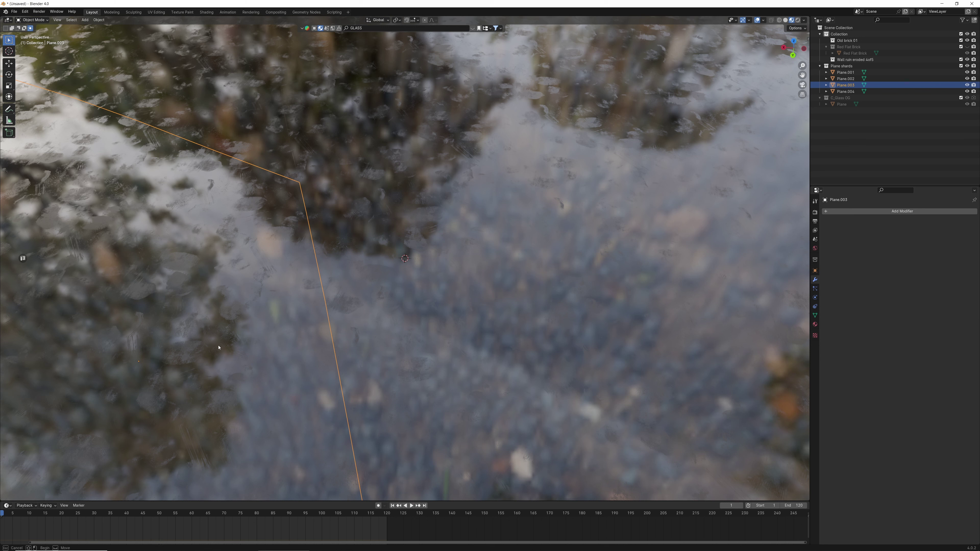
Preview Circular Impact 2 and Circular Impact glass shatters on the plane, undoing each
click(219, 347)
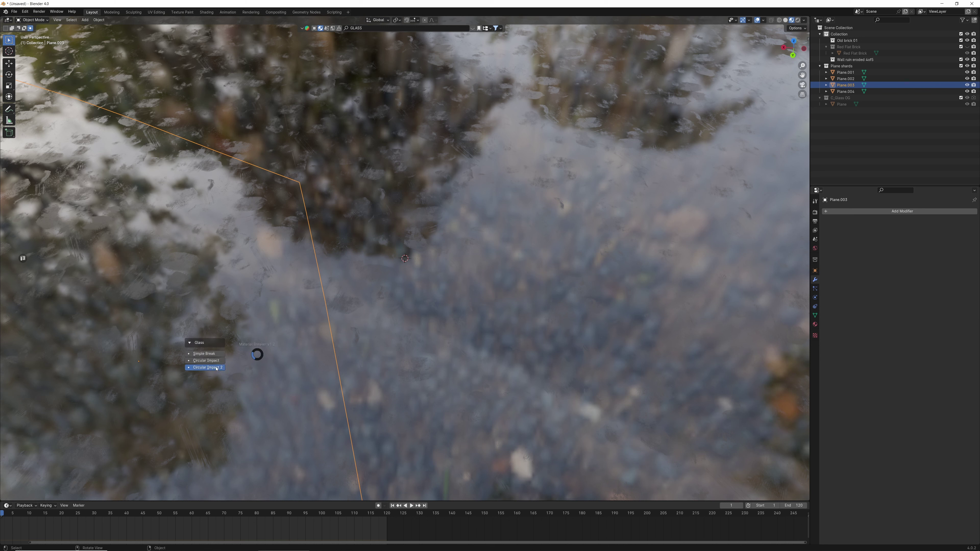
click(216, 368)
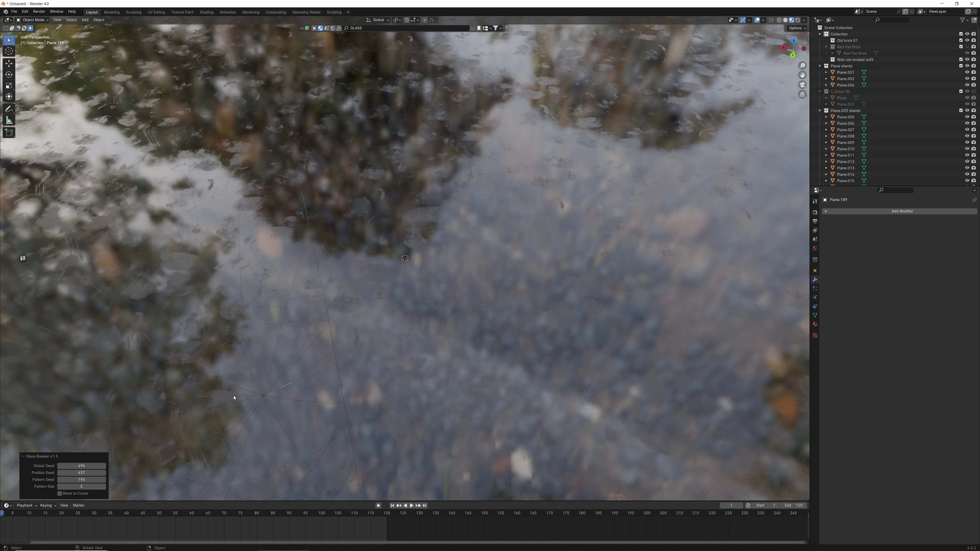
key(ctrl+z)
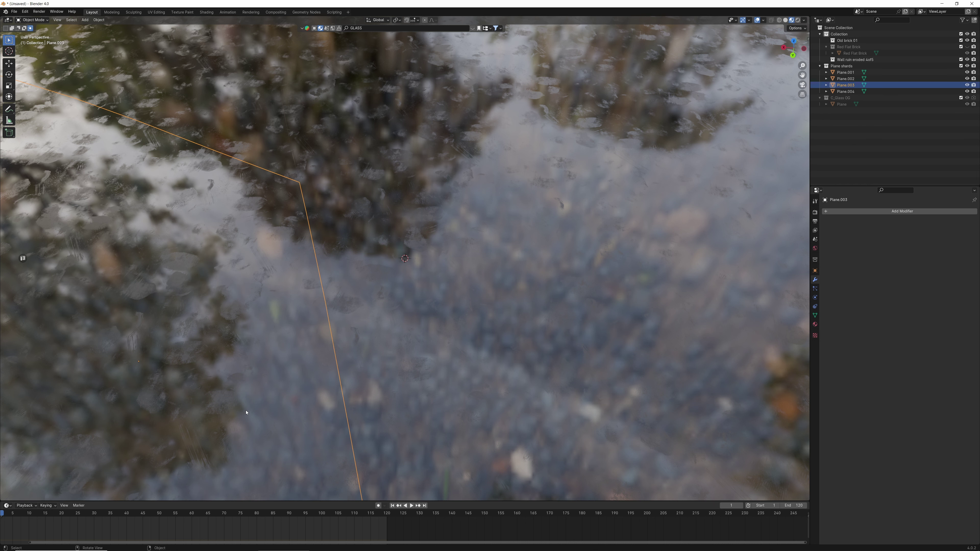
key(alt+shift+b)
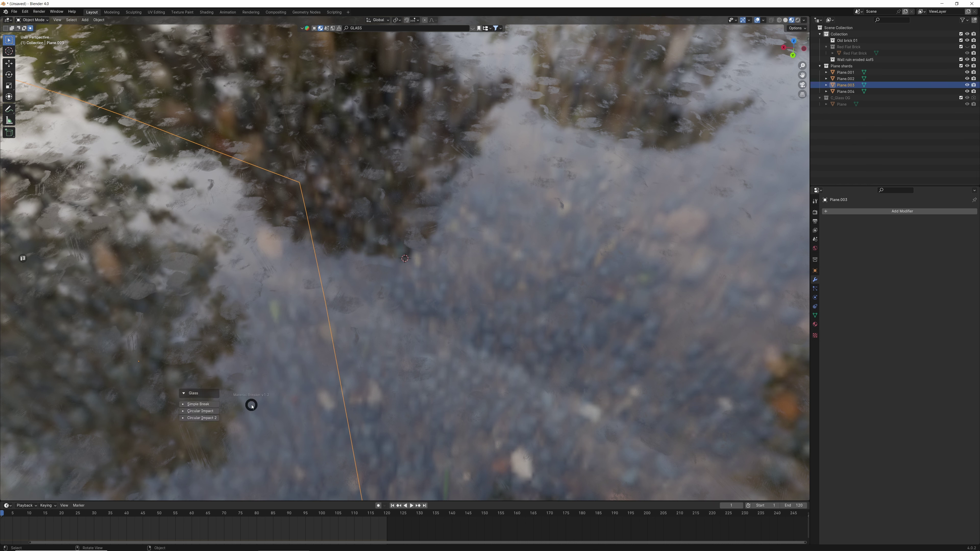
click(200, 411)
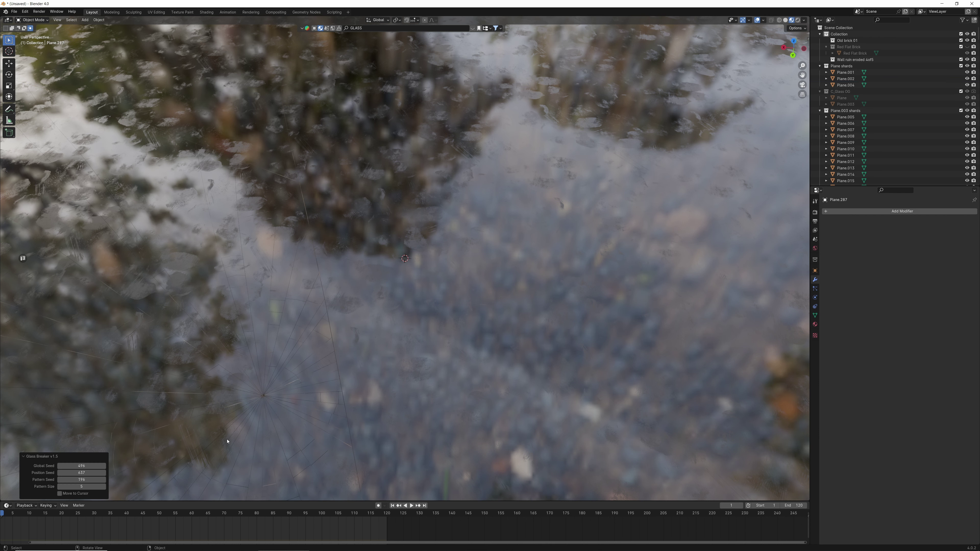
key(ctrl+z)
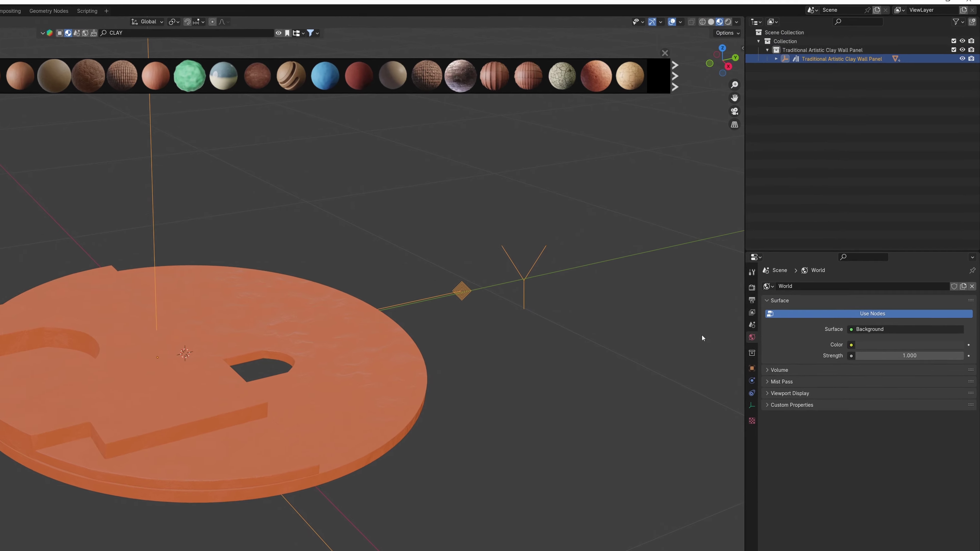
Start cracking the orange clay disc and split off a second piece
key(shift+d)
key(Escape)
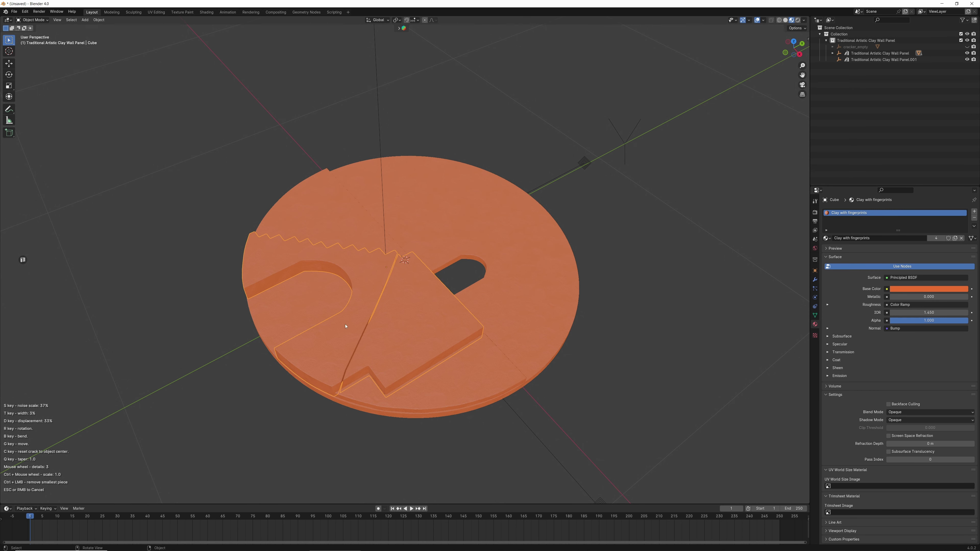
Apply the disc crack, add GO HERO damage, and show its Geometry Nodes tree
click(373, 327)
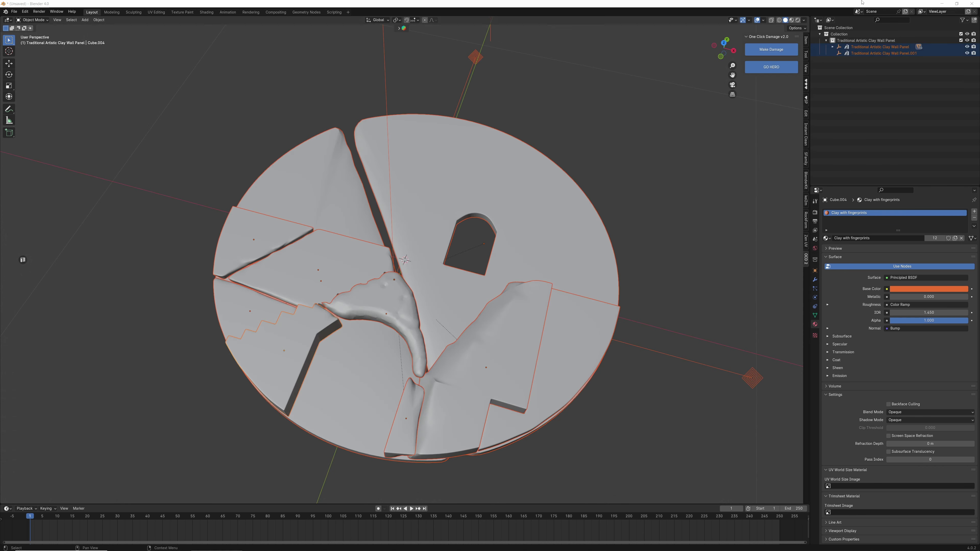
click(764, 67)
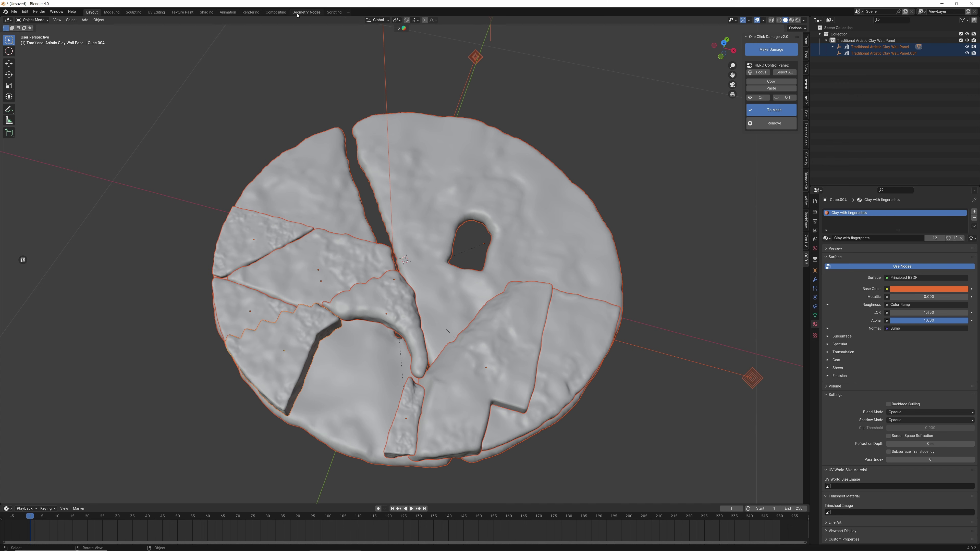
click(306, 12)
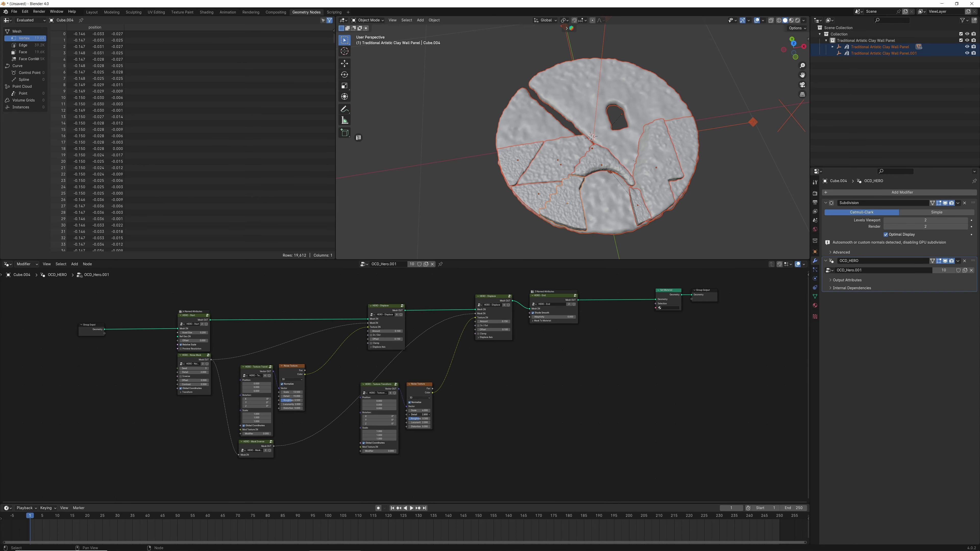
Set the HERO node tree's Noise Texture Detail to 0.000
drag(417, 414, 443, 410)
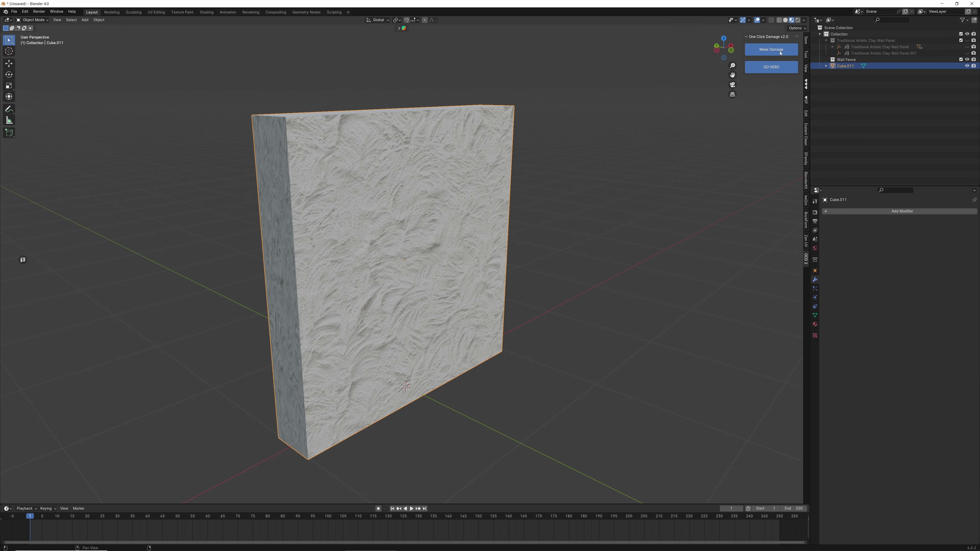
Damage the stone block, trying MARBLE and MUSGRAVE noise before settling on CLOUDS
click(780, 52)
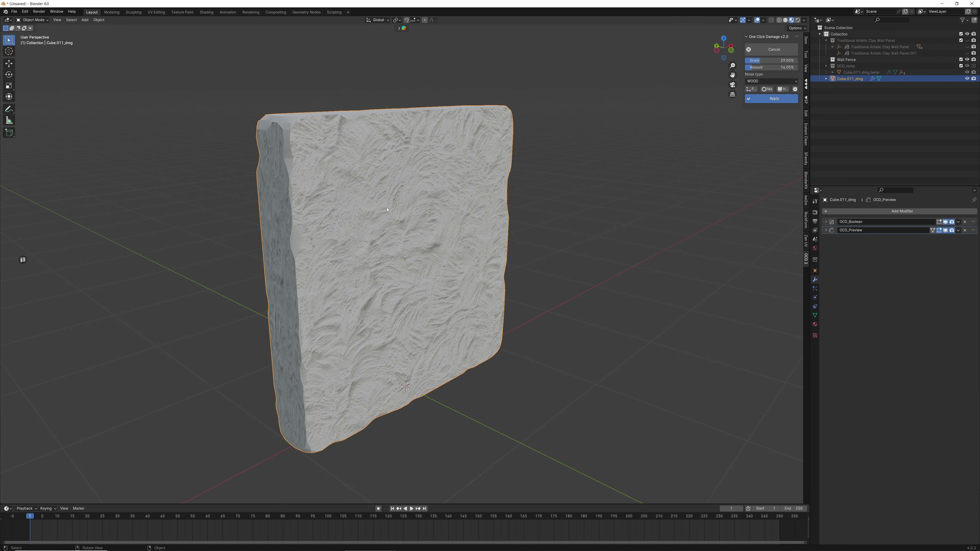
click(755, 81)
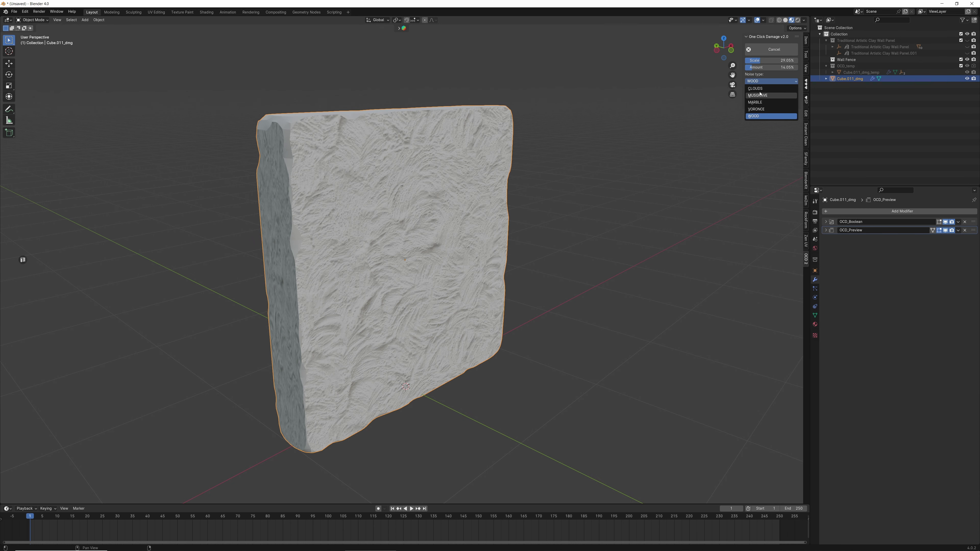
click(755, 102)
click(753, 81)
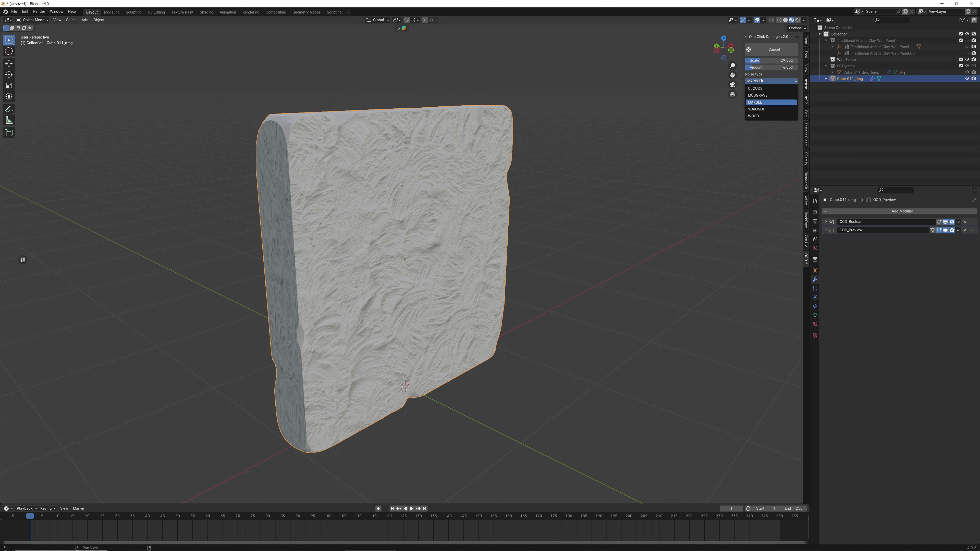
click(754, 96)
click(754, 81)
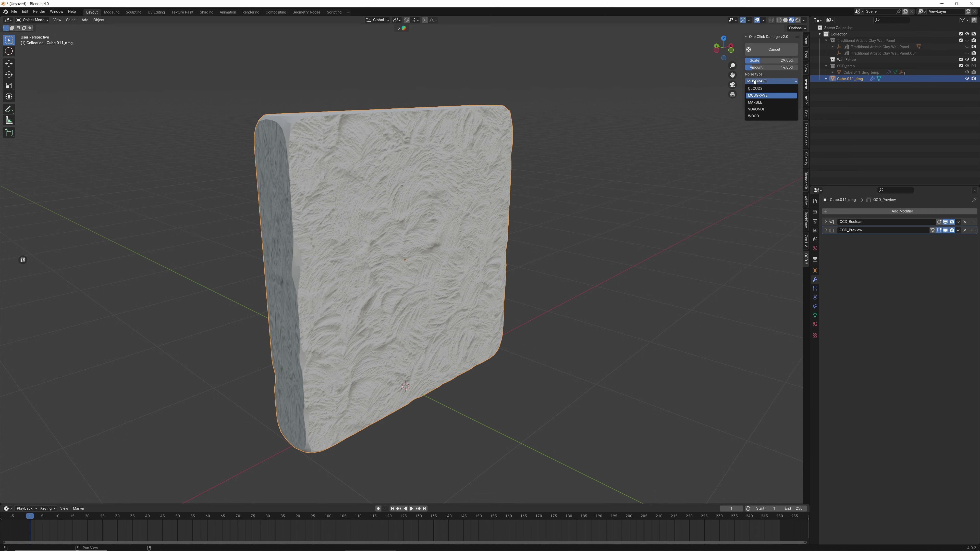
click(754, 84)
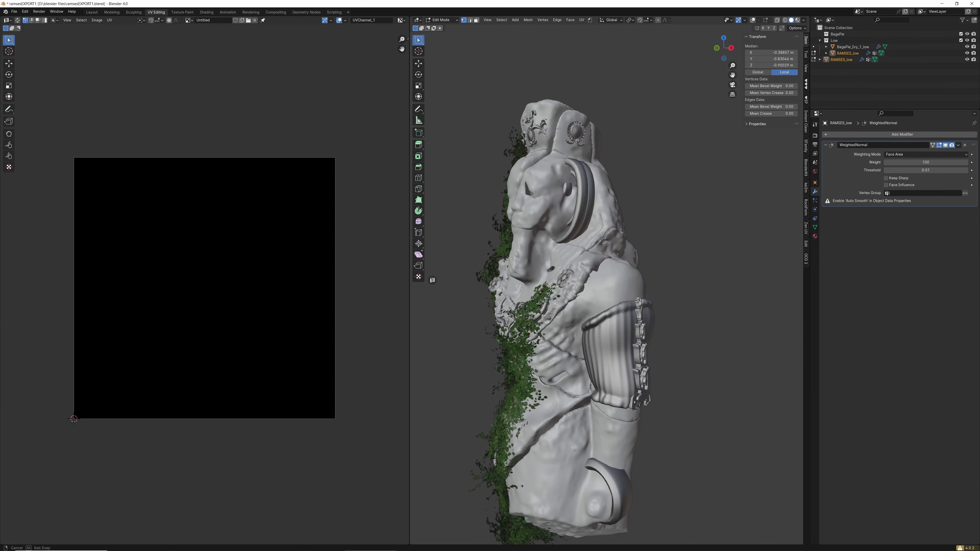
middle_drag(551, 289, 738, 285)
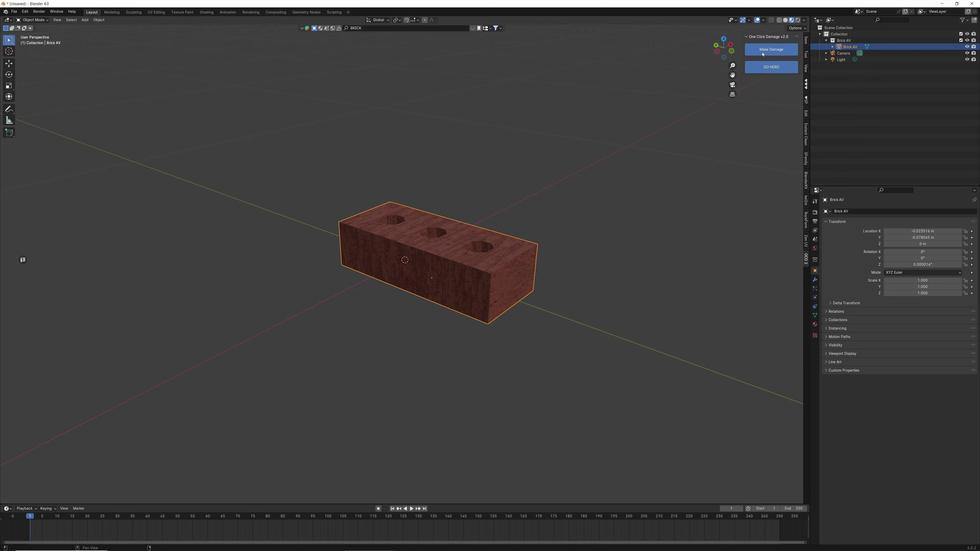
Apply Make Damage to the stone ruin wall, giving every block pitted hero-level erosion
click(763, 52)
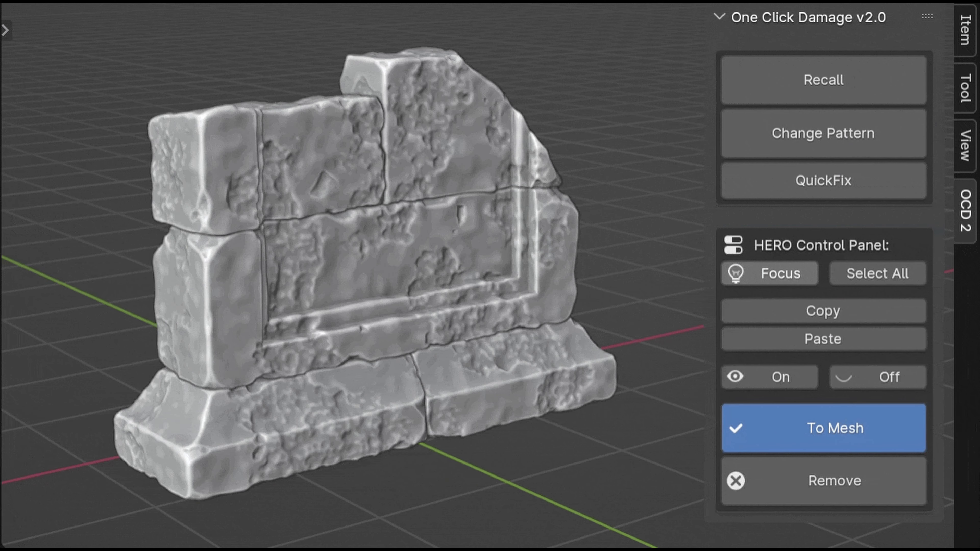
Try WOOD, MARBLE and MUSGRAVE damage noise on the stone block, leaving it on CLOUDS
click(772, 81)
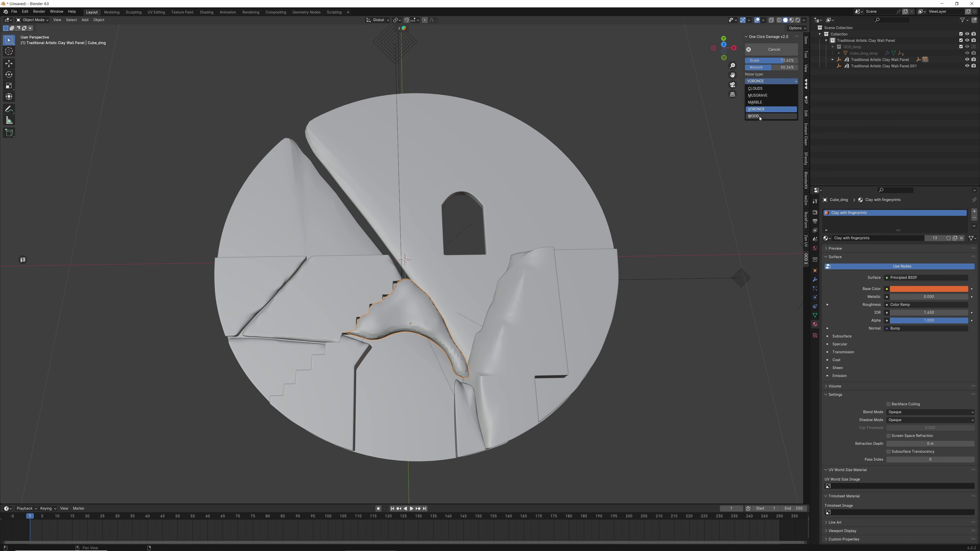
click(759, 118)
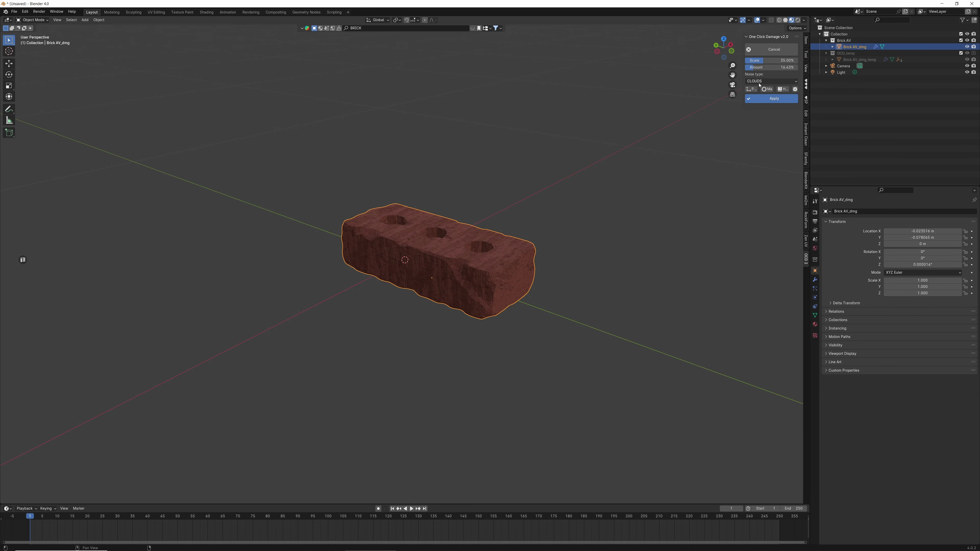
click(754, 81)
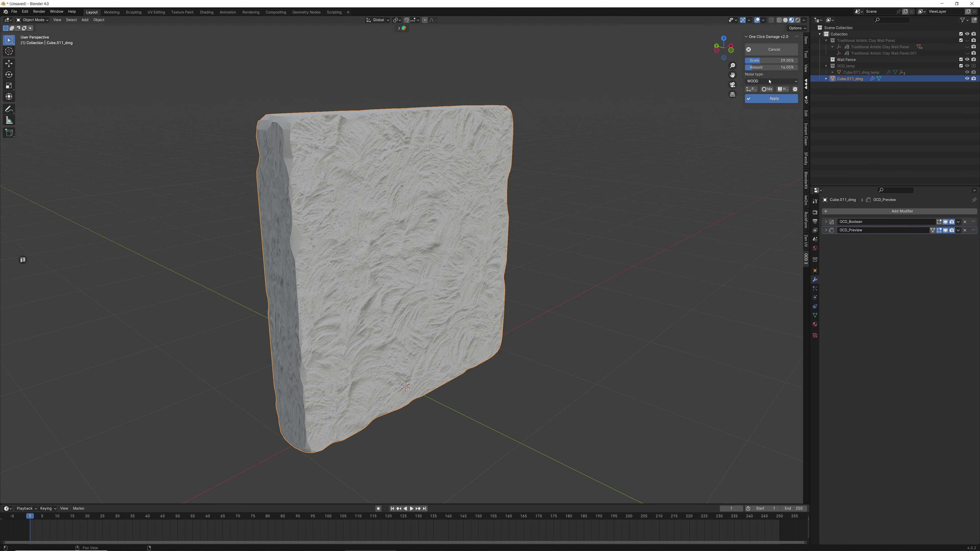
click(768, 81)
click(755, 102)
click(769, 81)
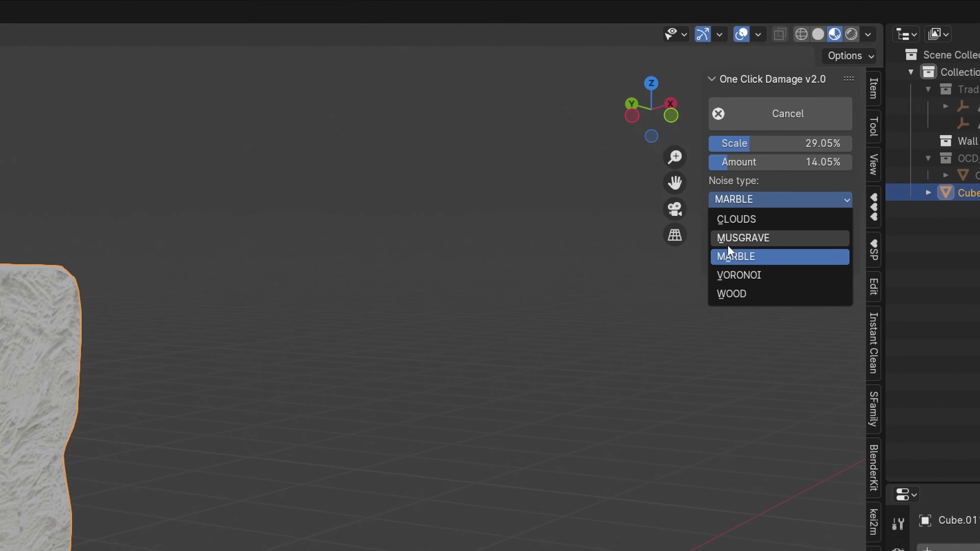
click(727, 243)
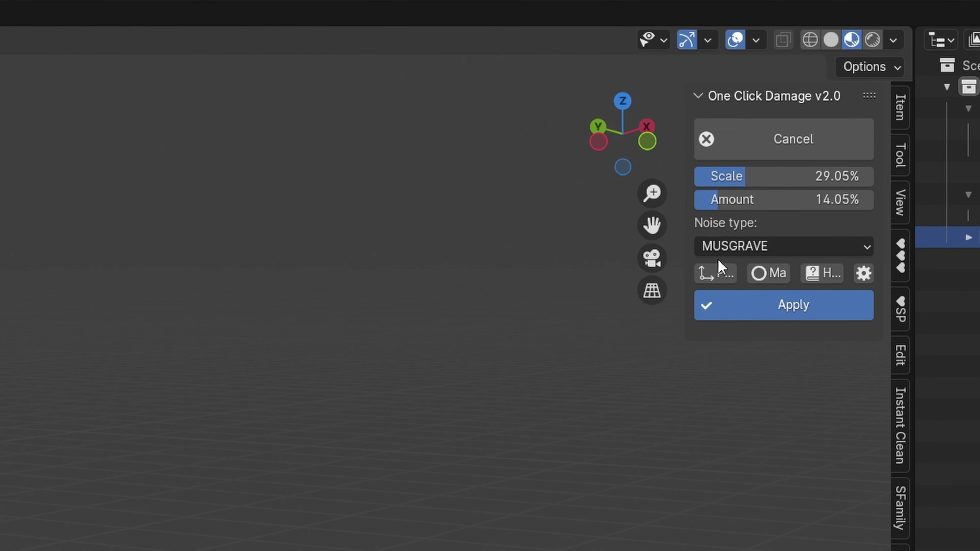
click(730, 200)
click(718, 270)
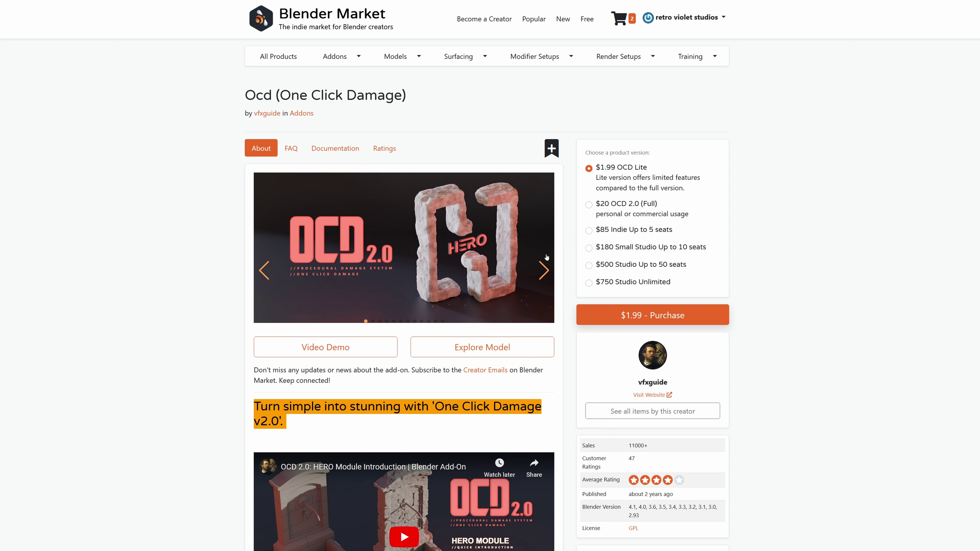
Advance the product page's image carousel to the next slide
click(543, 267)
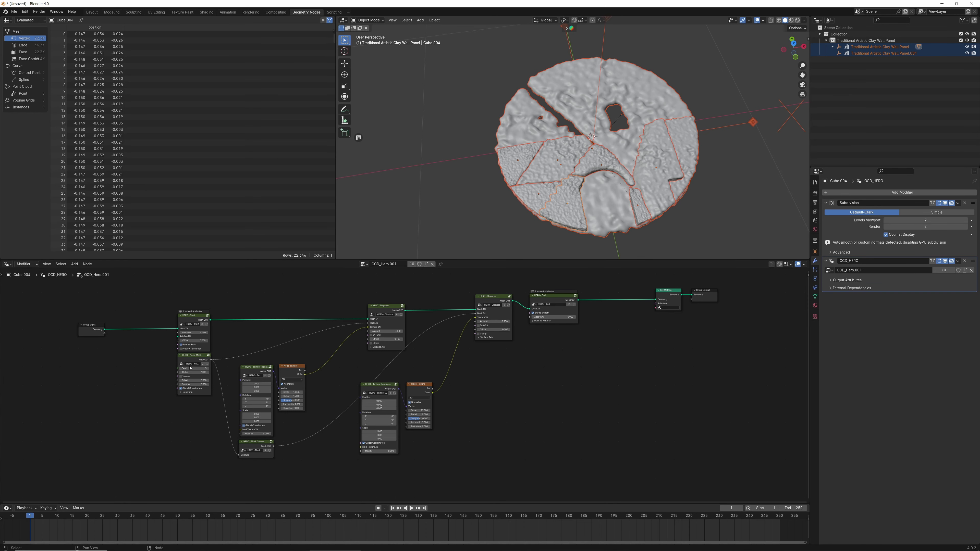
Set Noise Mask Seed to 29, tweak the brick's Amount, and set HERO Start Voxel Size to 0.800
drag(193, 368, 208, 368)
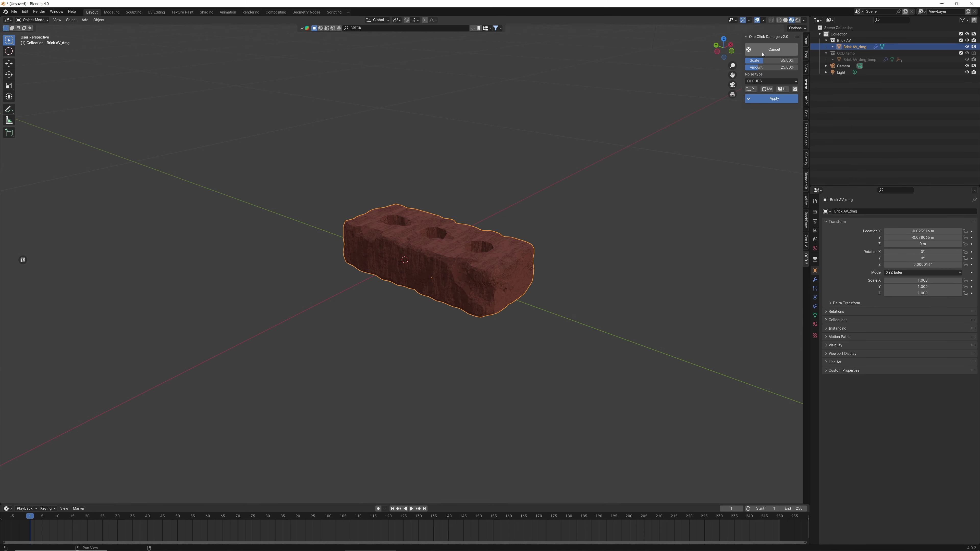
drag(776, 67, 770, 68)
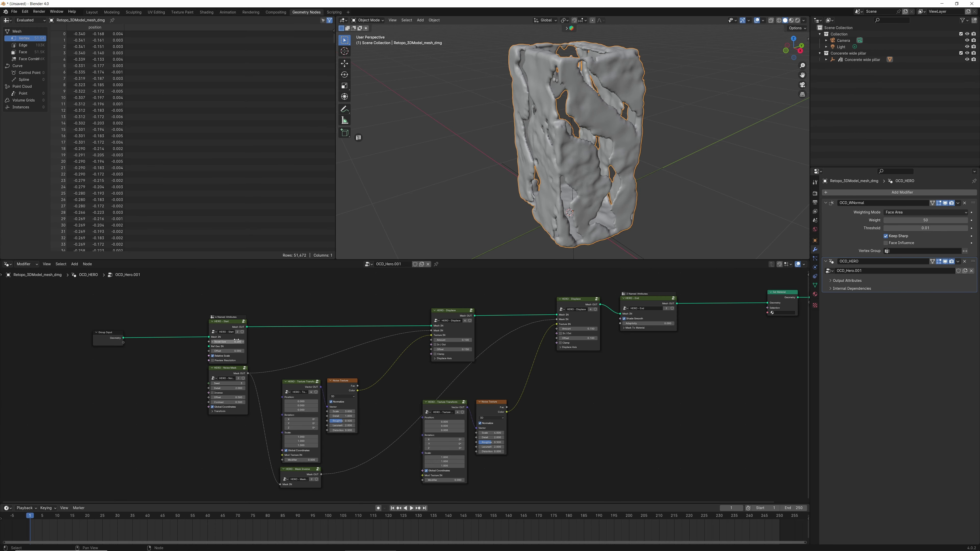
mouse_move(216, 341)
mouse_down()
mouse_move(233, 342)
mouse_move(219, 342)
mouse_up()
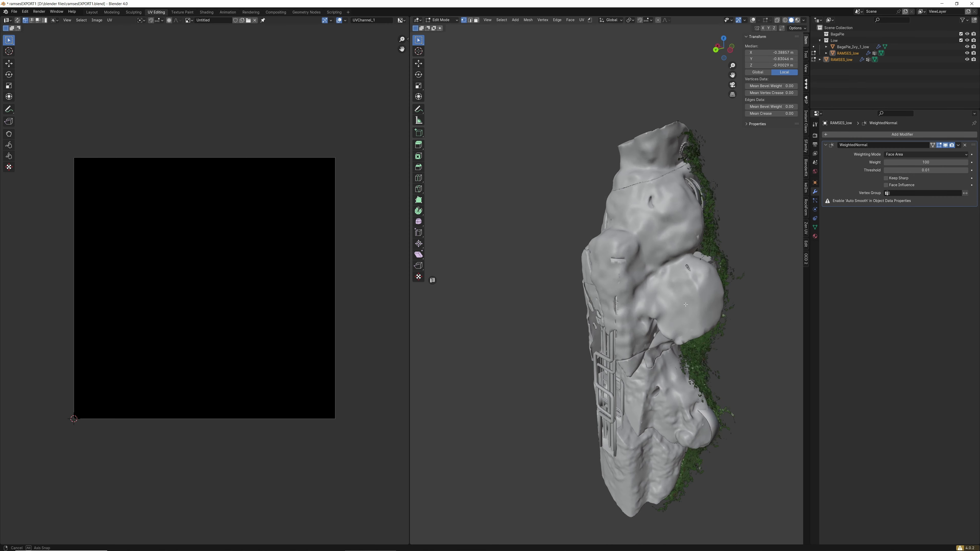
Orbit around the ivy-covered statue, then around the cracked orange clay disc
middle_drag(540, 290, 648, 290)
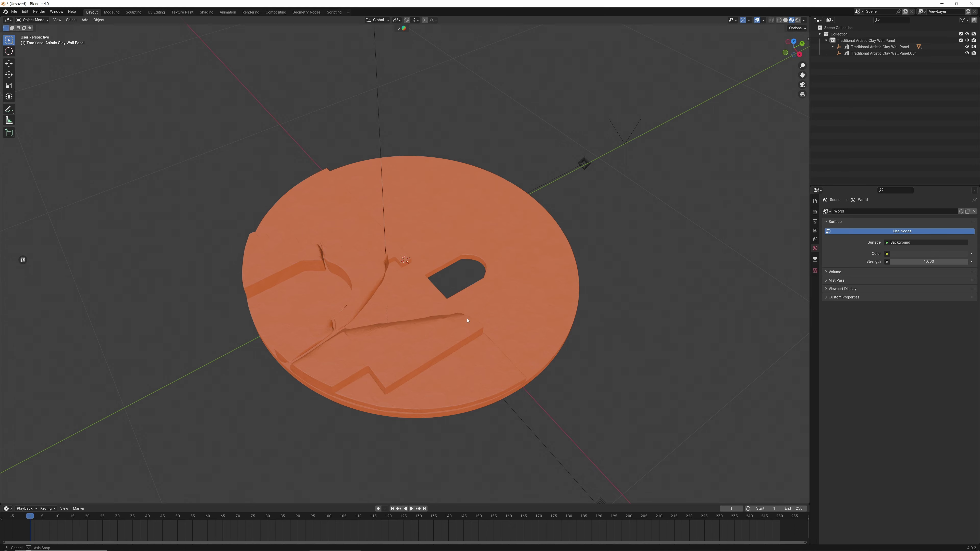
middle_drag(467, 321, 449, 299)
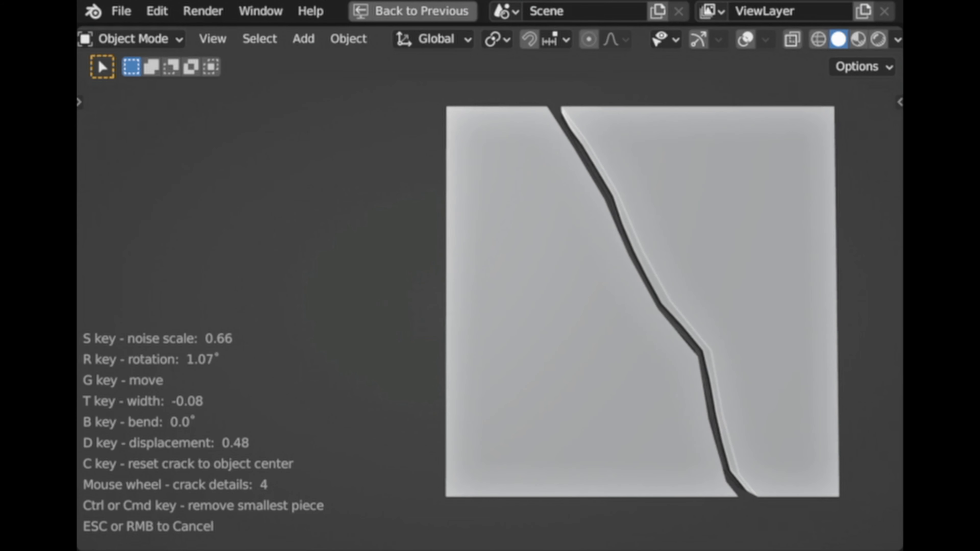
Lower the Cracker preview's crack details from 6 to 5 on the grey panel
scroll(636, 301, up, 3)
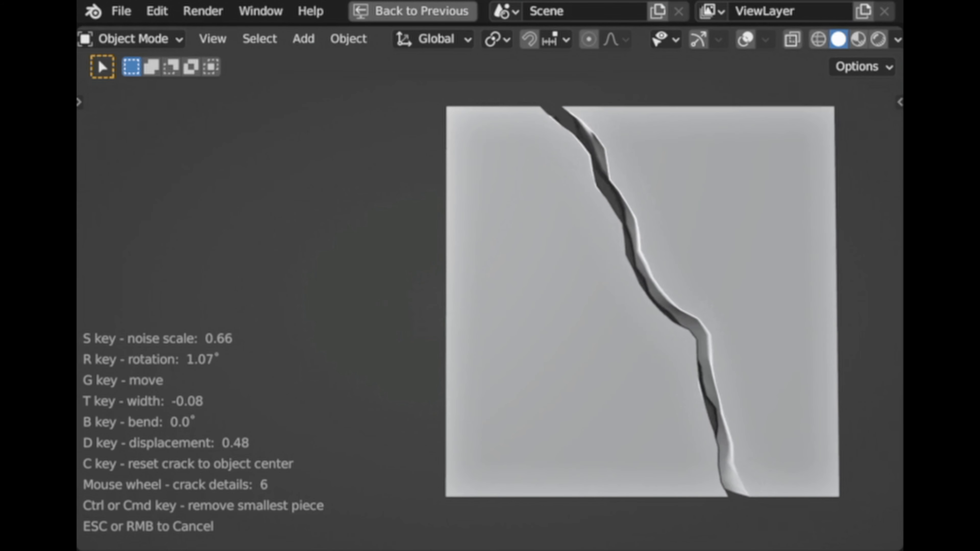
scroll(636, 301, down, 3)
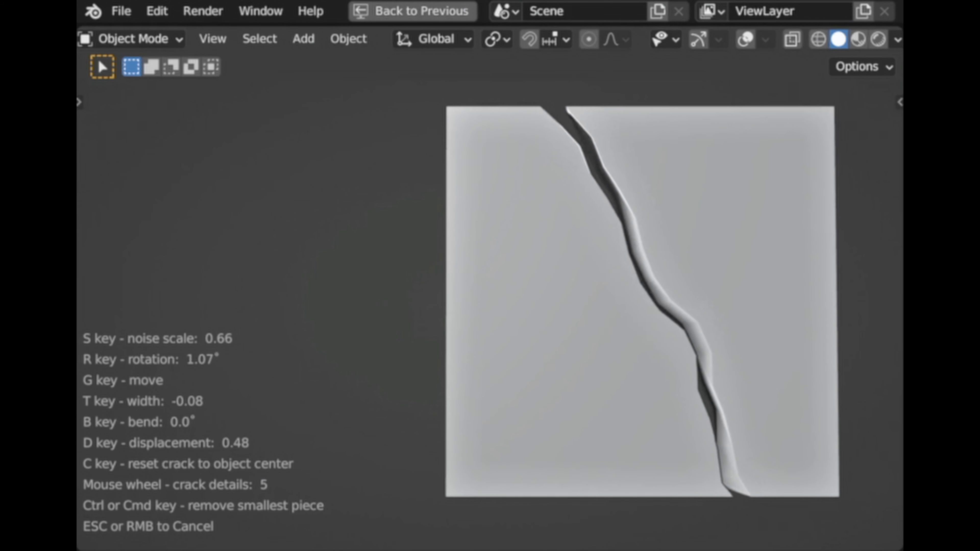